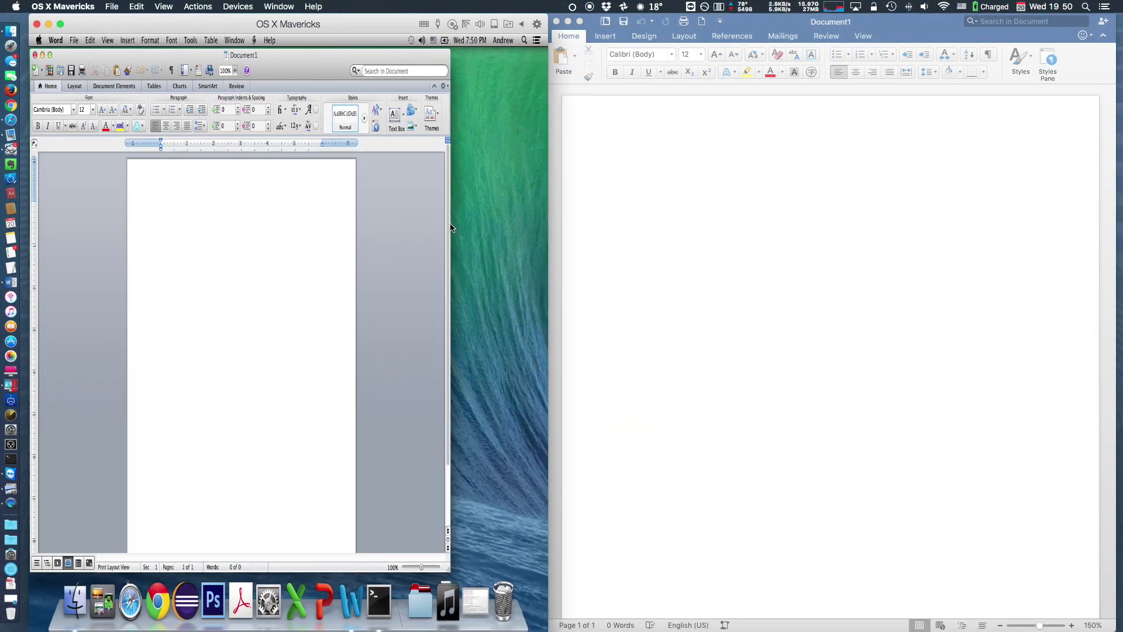
Widen the Word 2011 window rightward to the divider beside the Word 2016 window
drag(451, 228, 547, 227)
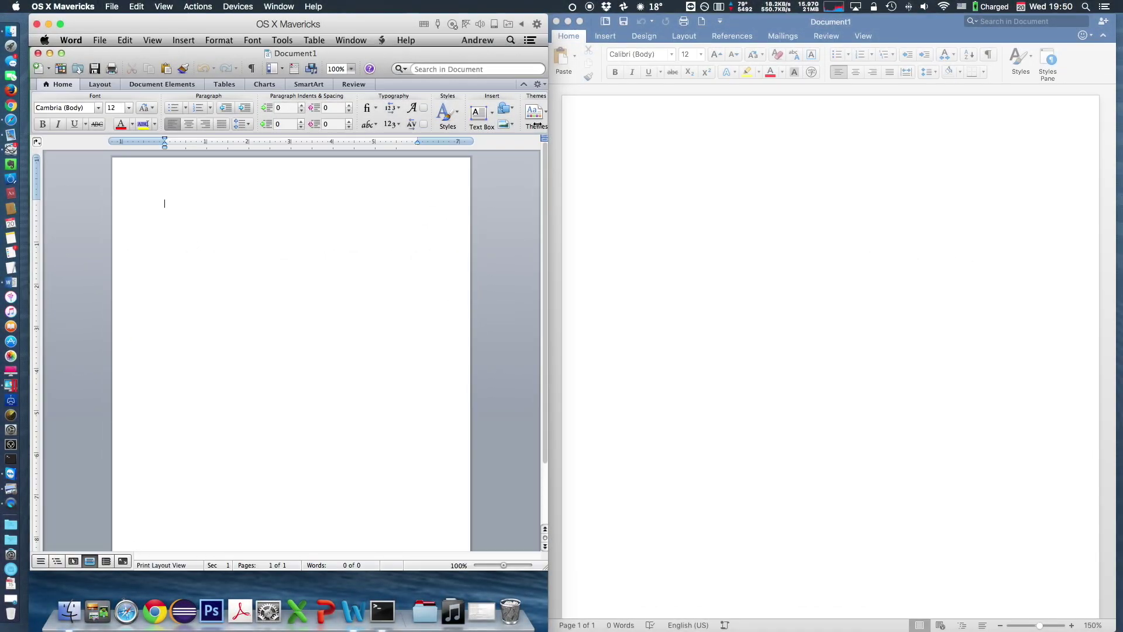
In Word 2011, browse the Layout, Document Elements and Charts tabs, then return to Home
click(538, 84)
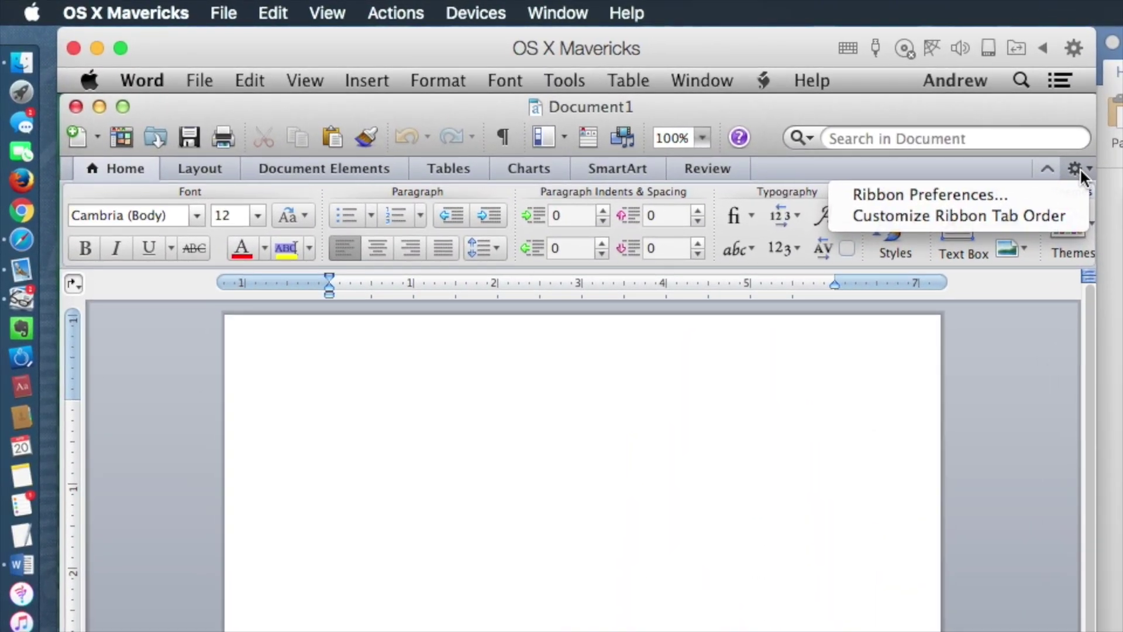
click(853, 133)
click(213, 168)
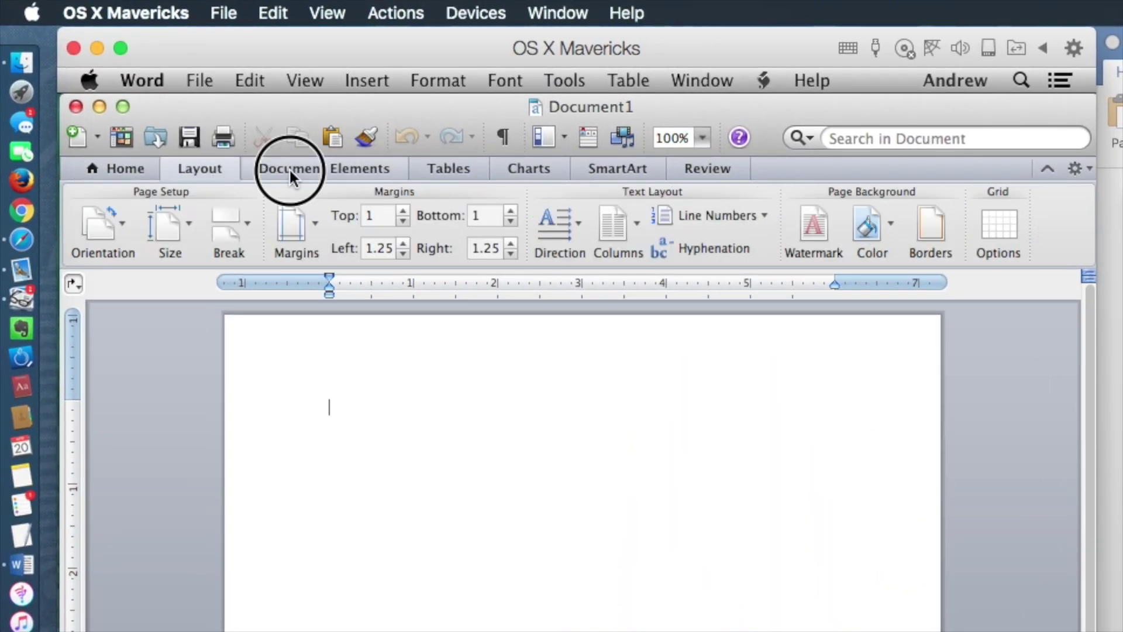
scroll(450, 170, down, 2)
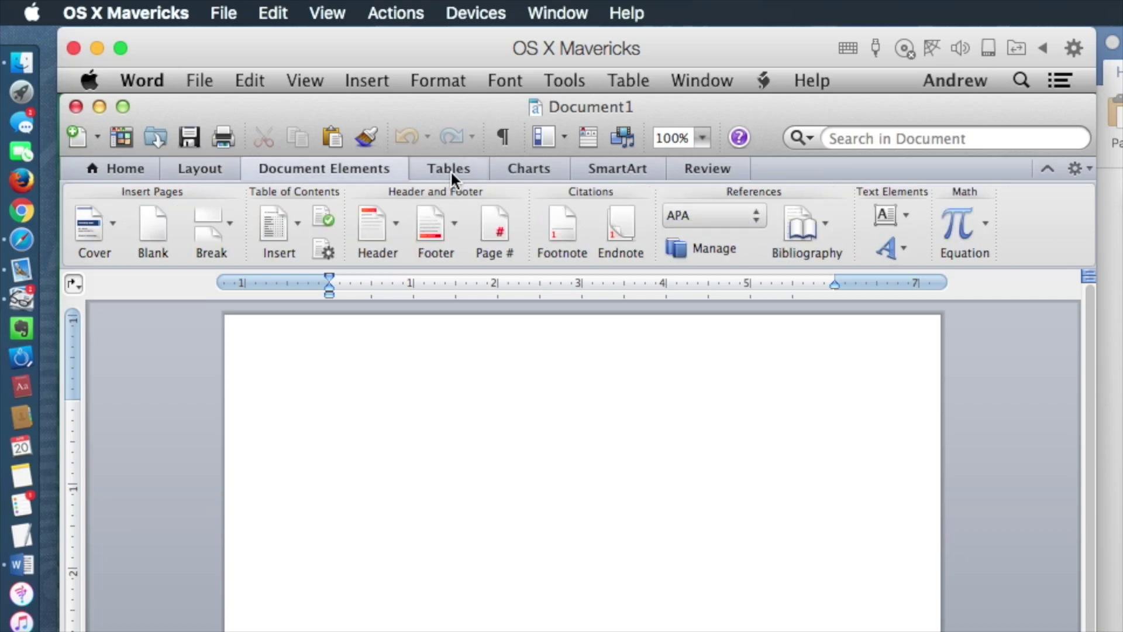
click(528, 168)
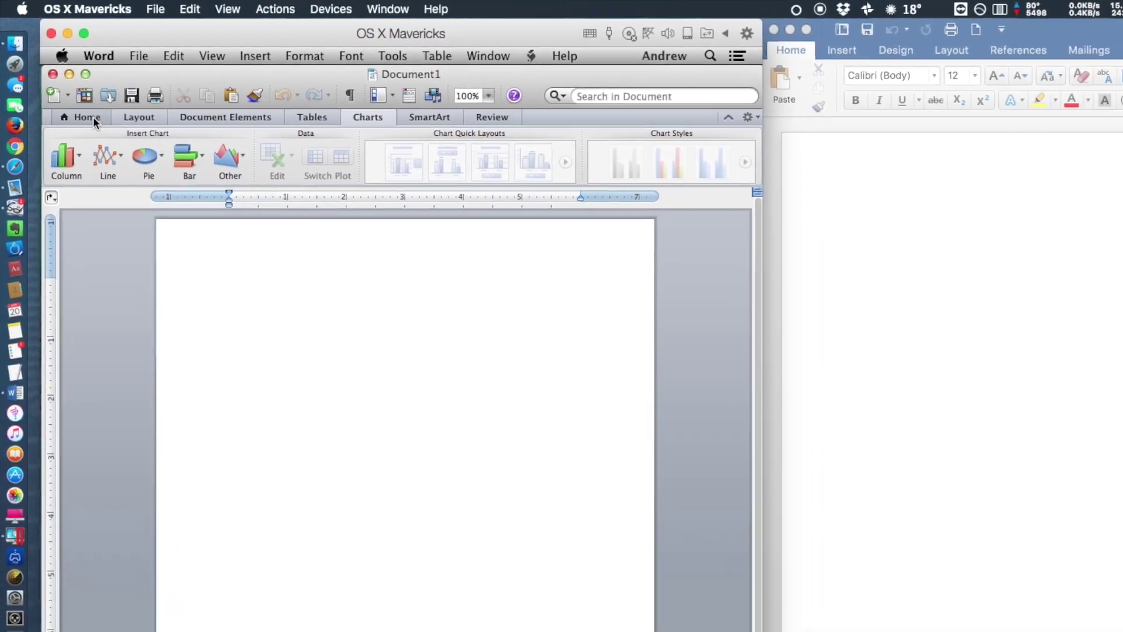
click(117, 168)
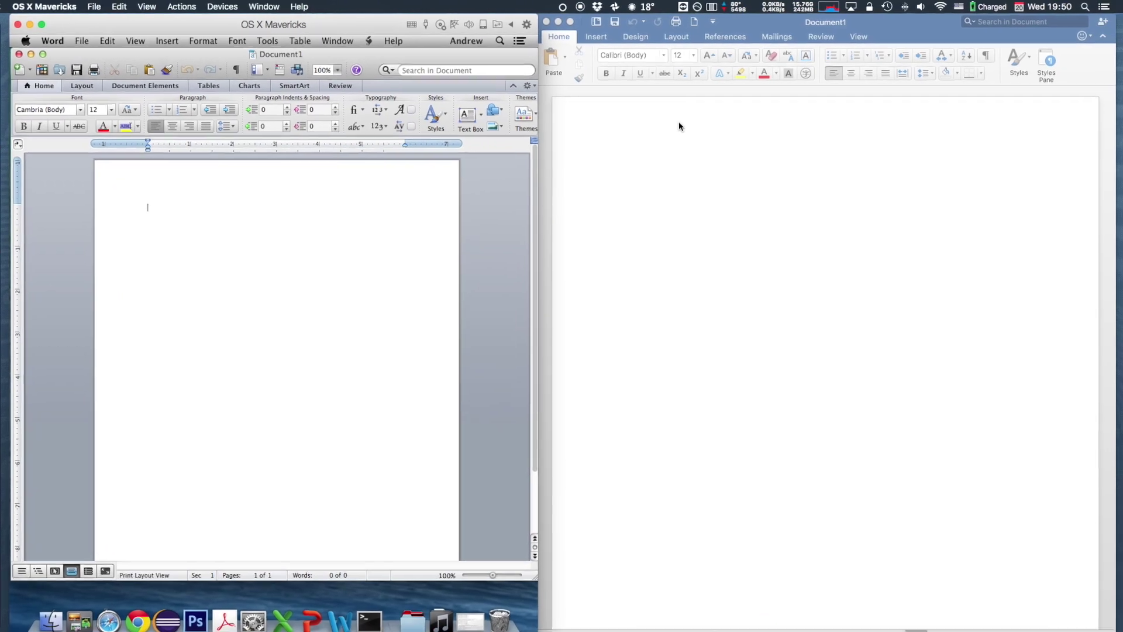
In Word 2016, view the Insert, Design and Layout tabs
click(676, 123)
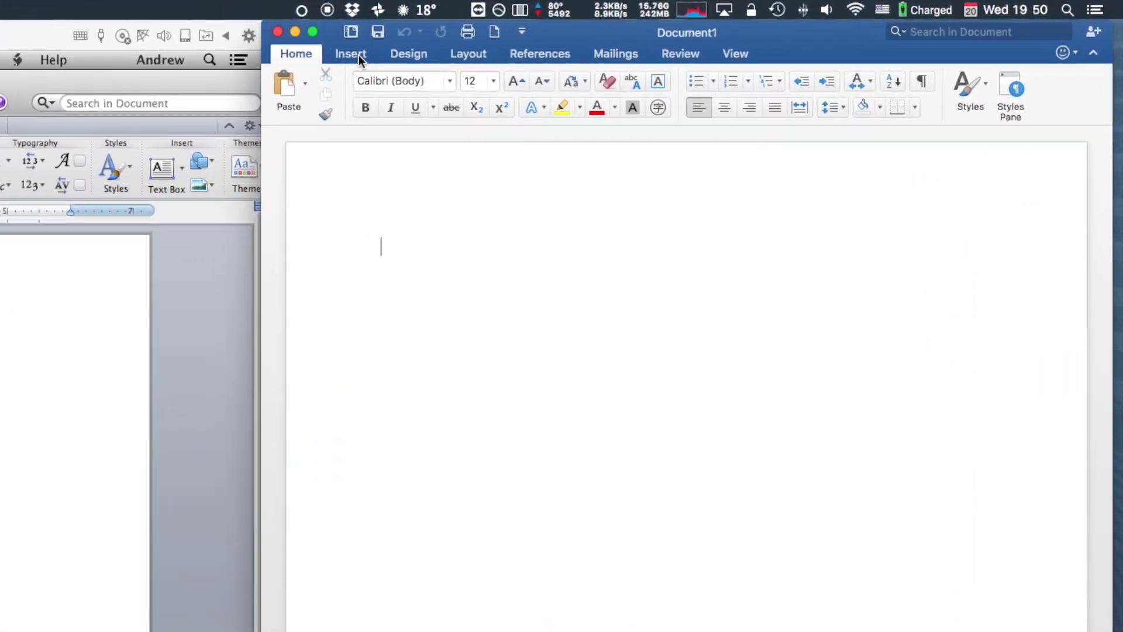
click(358, 55)
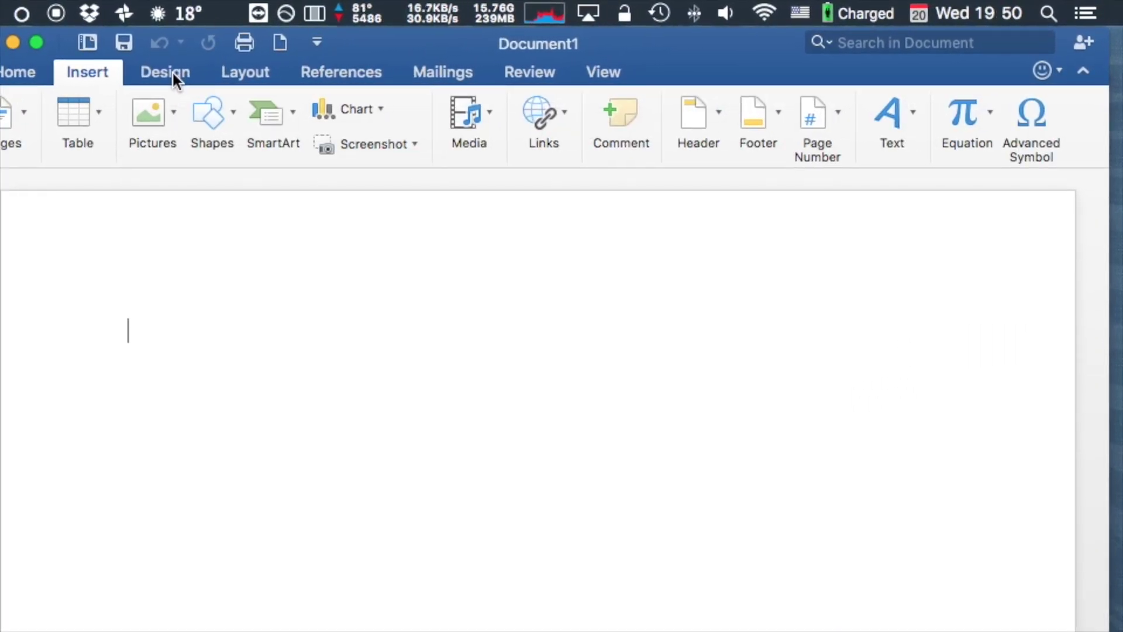
click(172, 71)
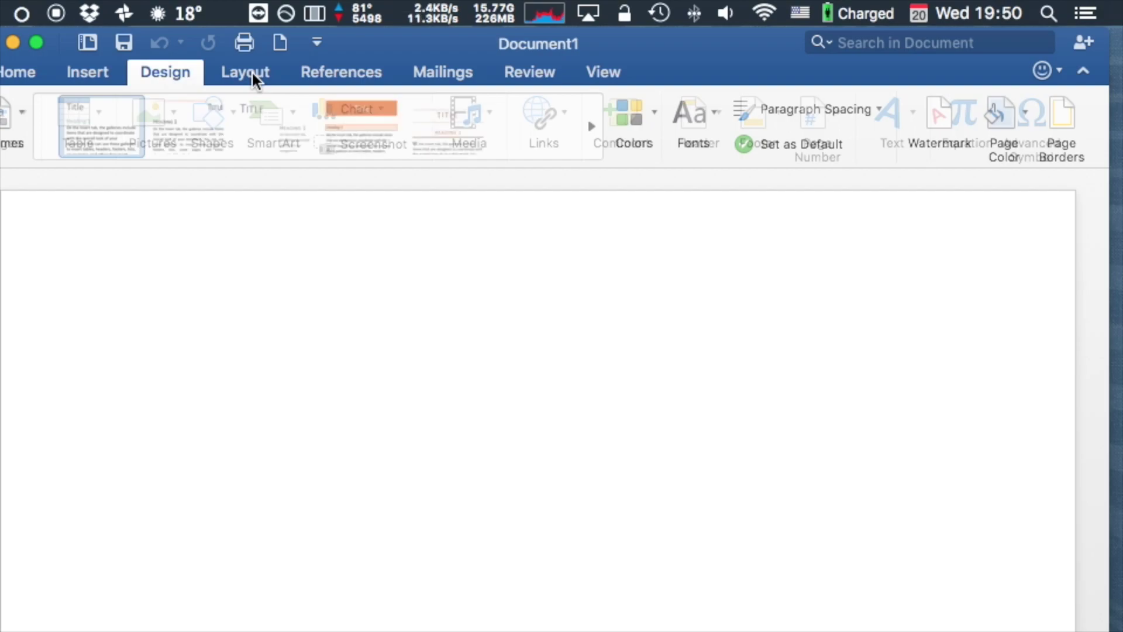
click(252, 71)
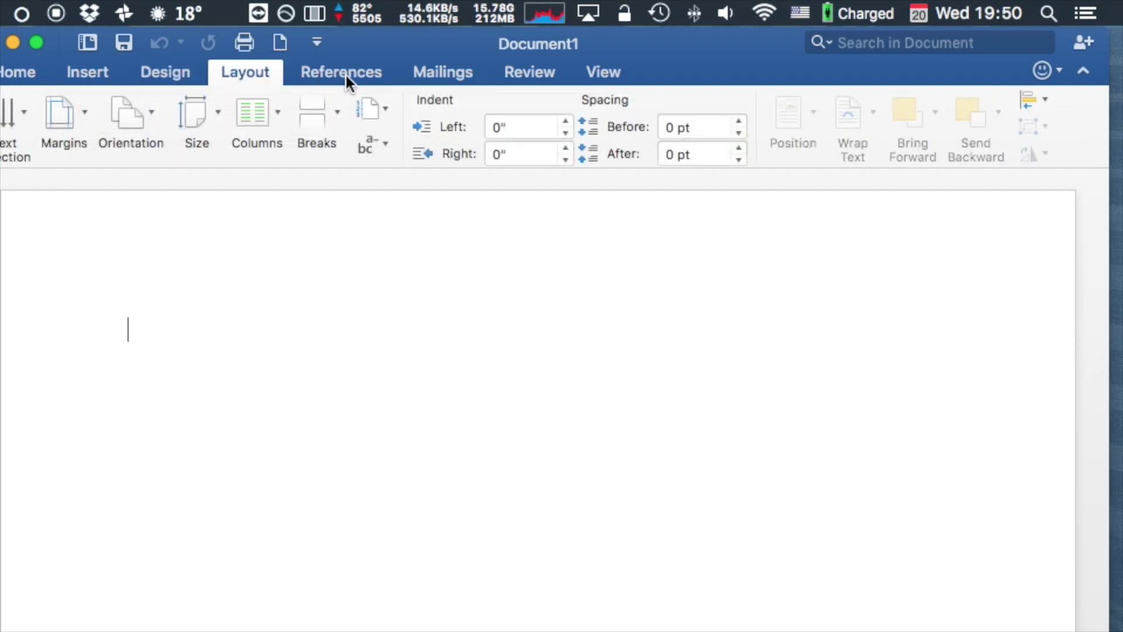
Return Word 2016 to Home, then uncheck Turn on the ribbon in Word 2011's Ribbon Preferences
click(23, 75)
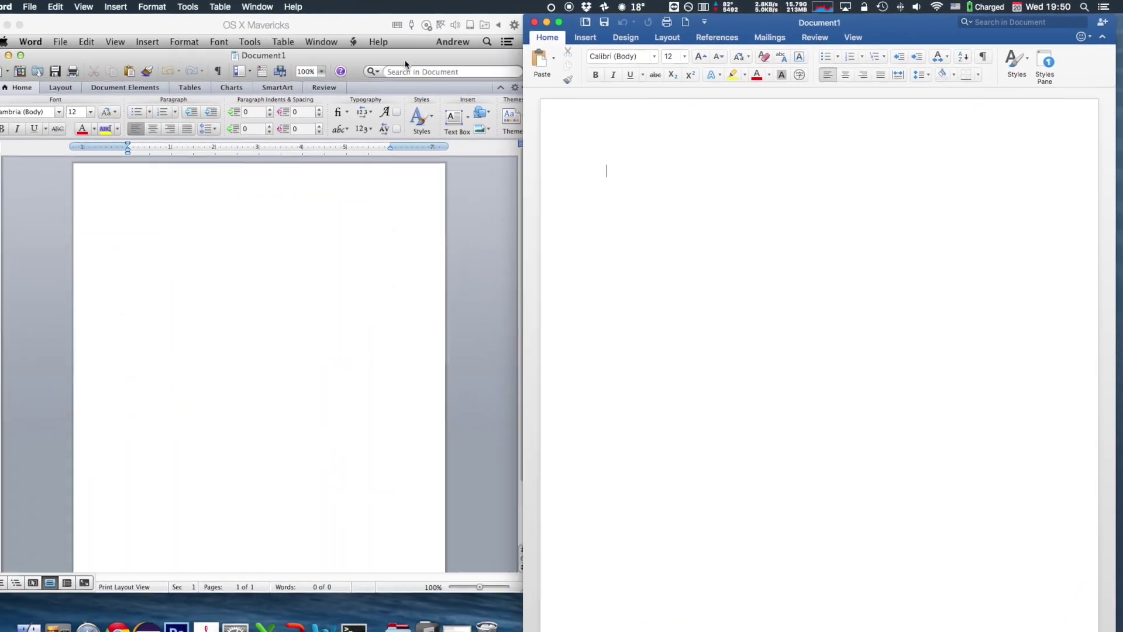
click(514, 87)
click(514, 88)
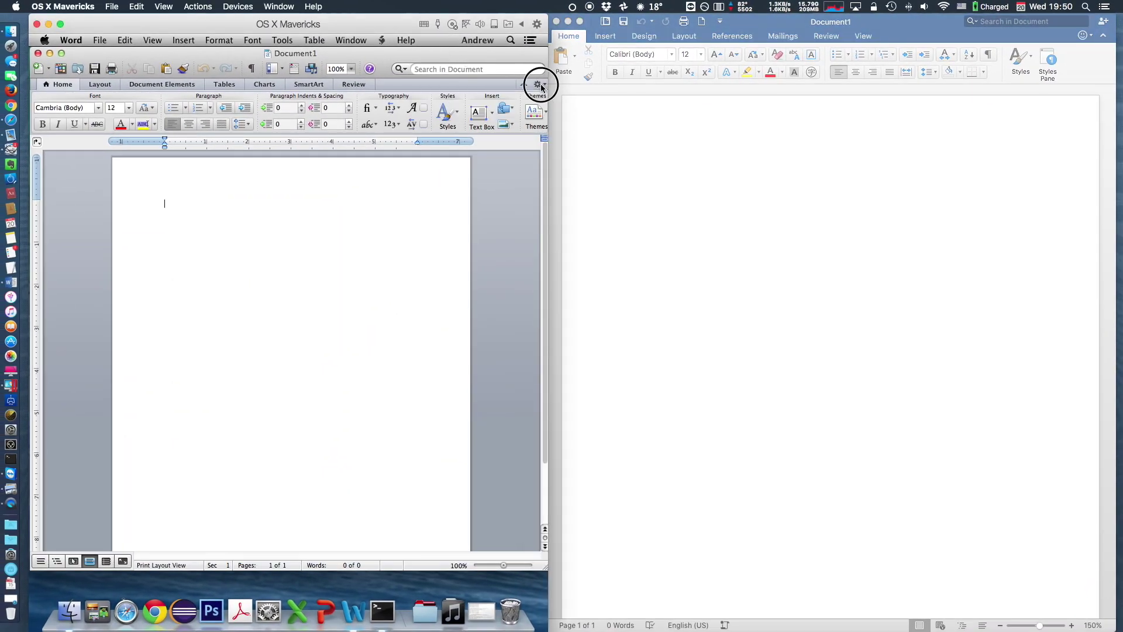
click(515, 87)
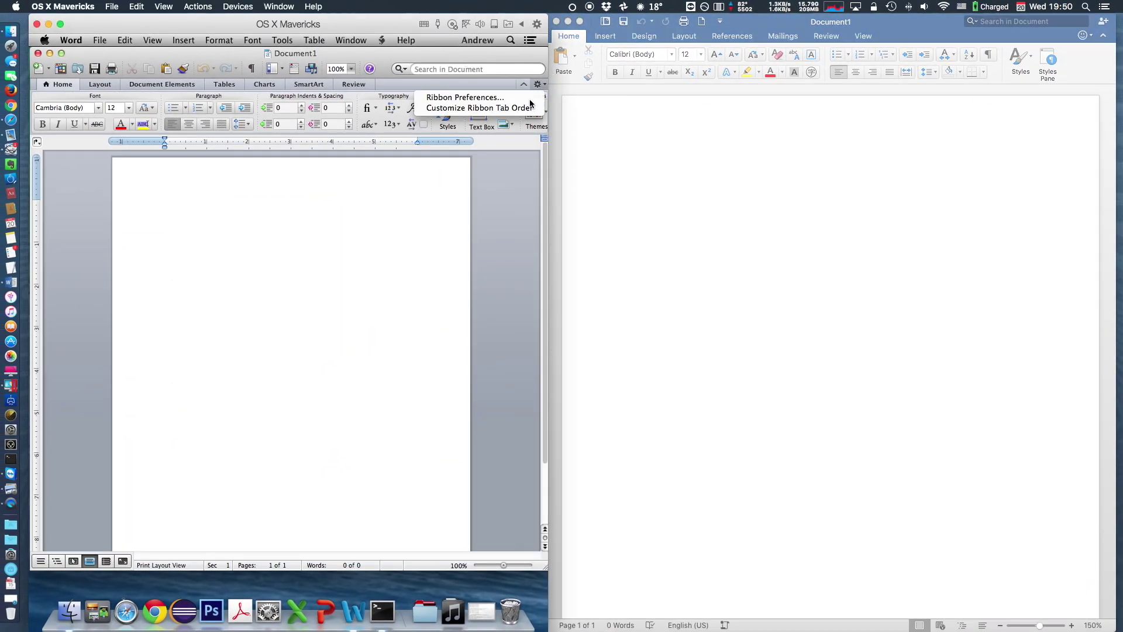
click(489, 98)
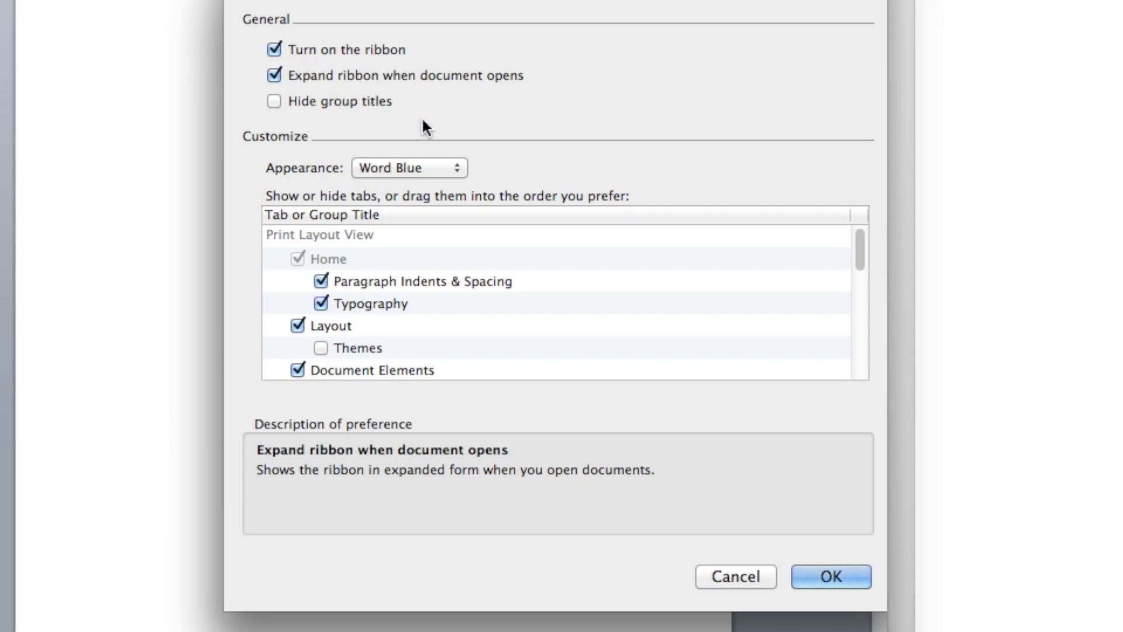
scroll(456, 287, down, 10)
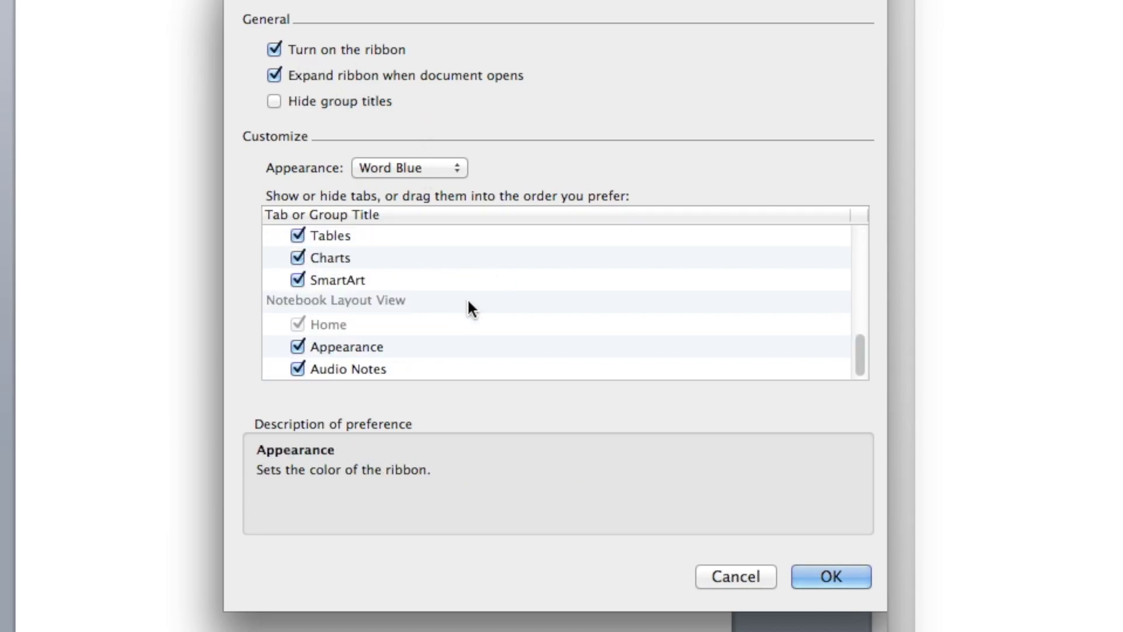
scroll(473, 300, up, 10)
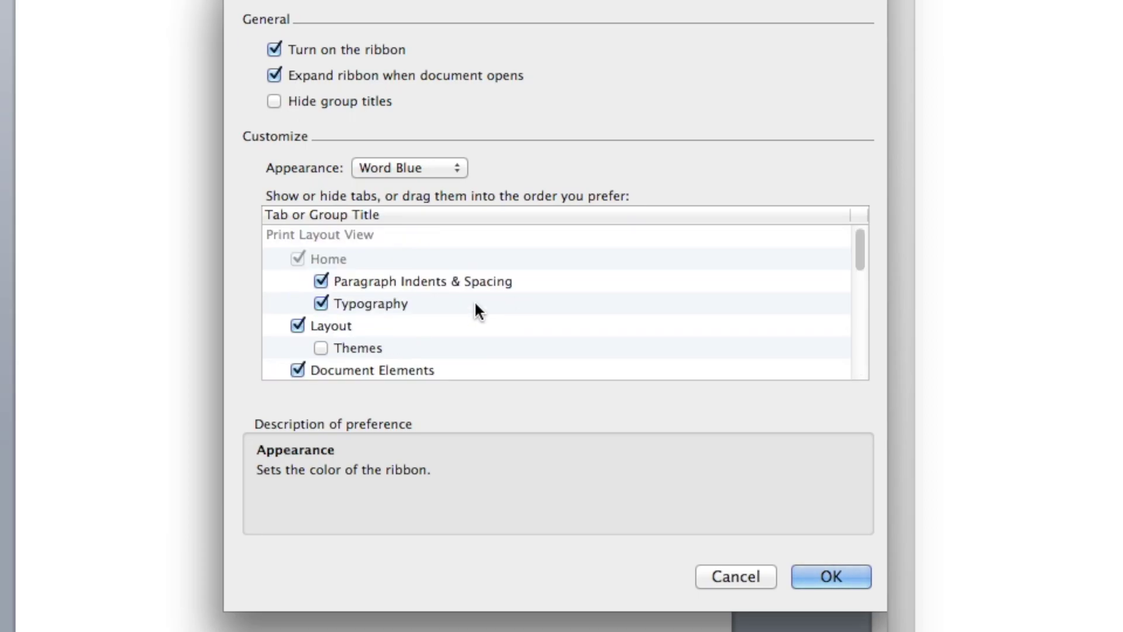
click(322, 57)
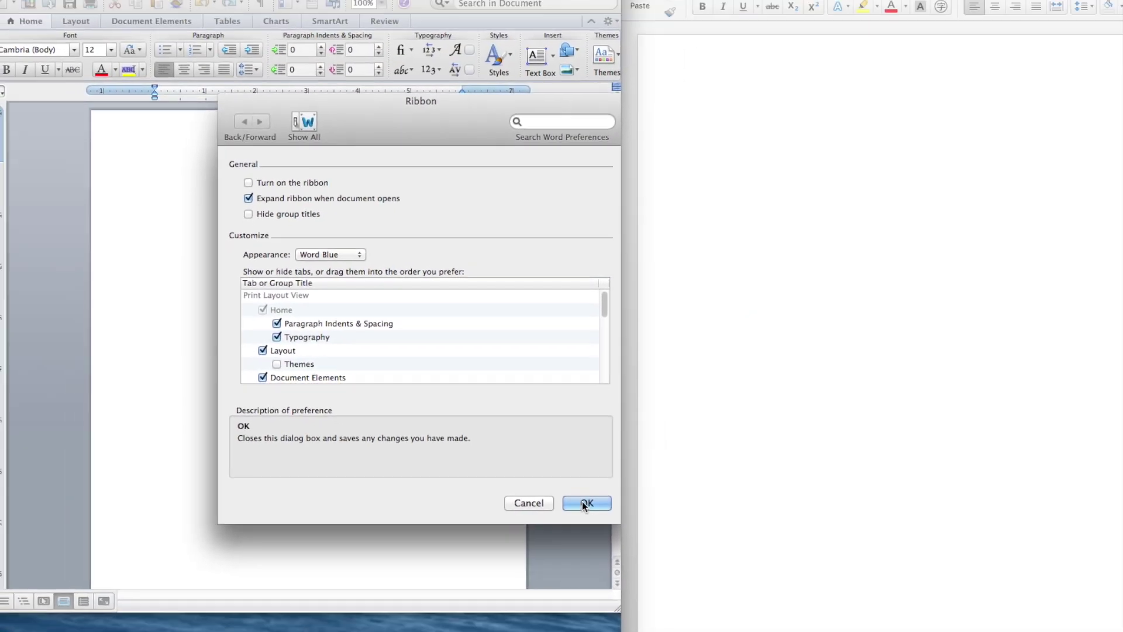
click(831, 576)
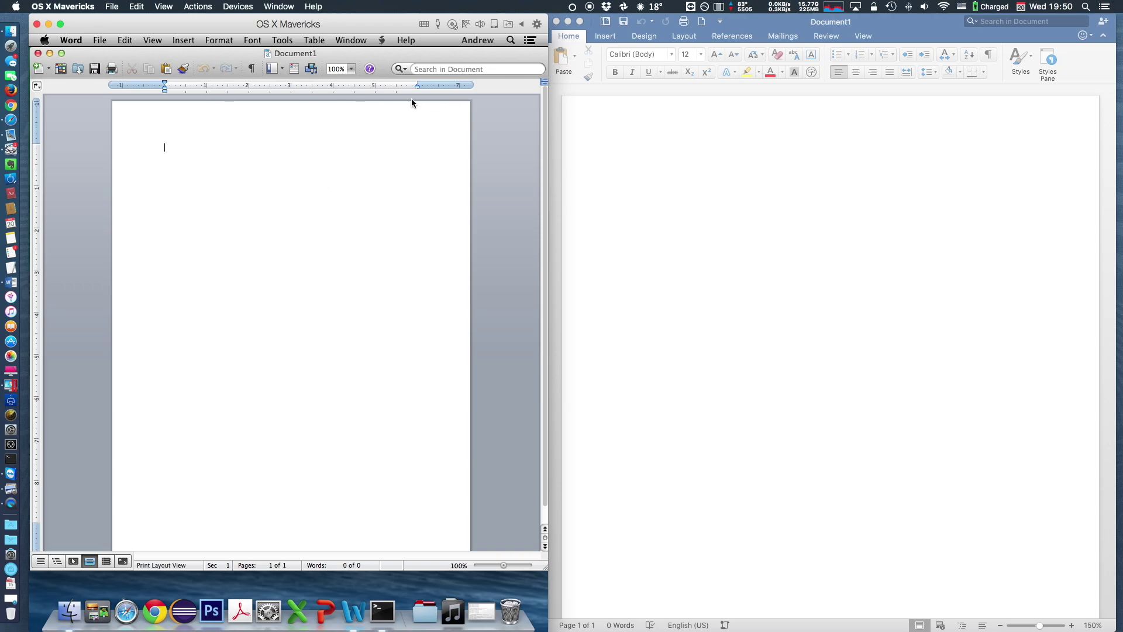
click(103, 40)
Check Turn on the ribbon under Word > Preferences > Ribbon in Word 2011 and confirm
click(70, 40)
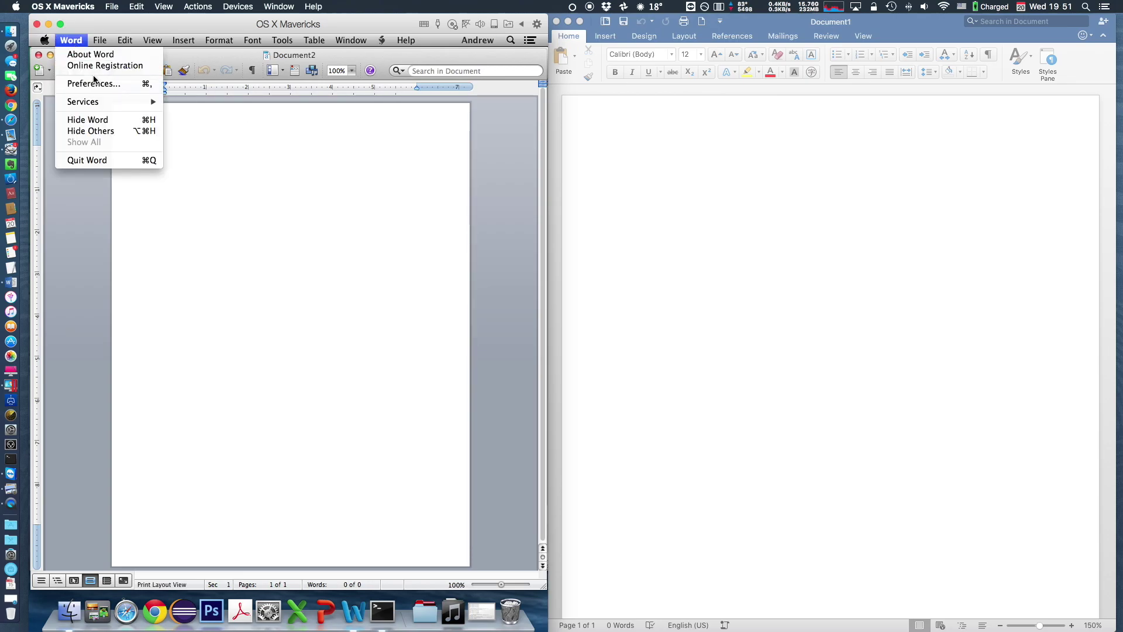
click(79, 41)
click(78, 40)
click(94, 83)
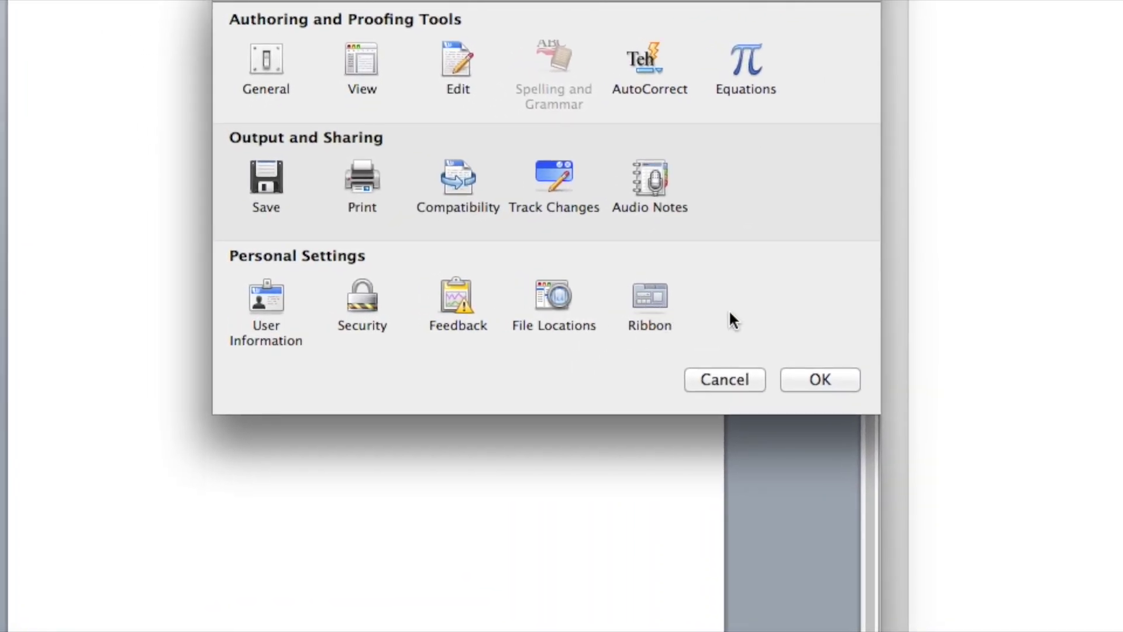
click(651, 298)
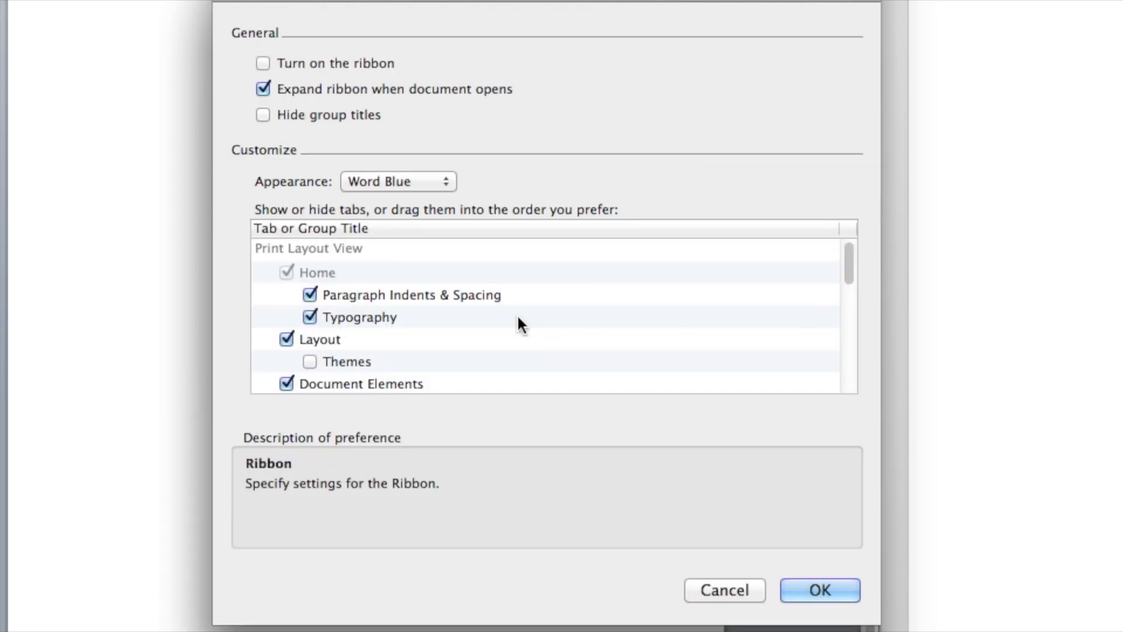
click(334, 62)
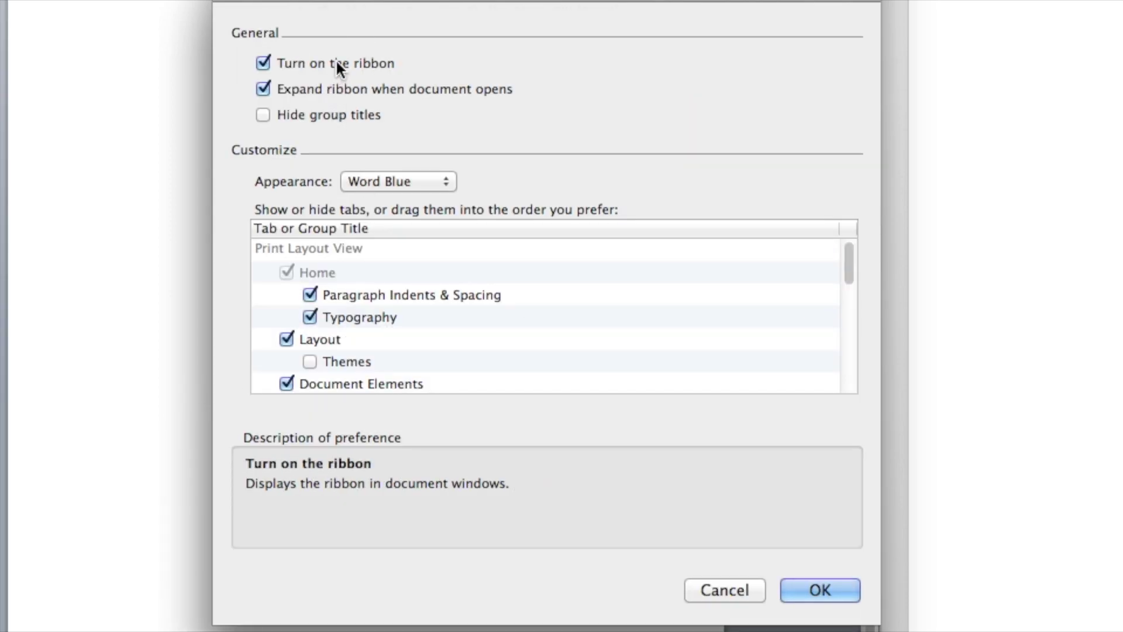
click(820, 592)
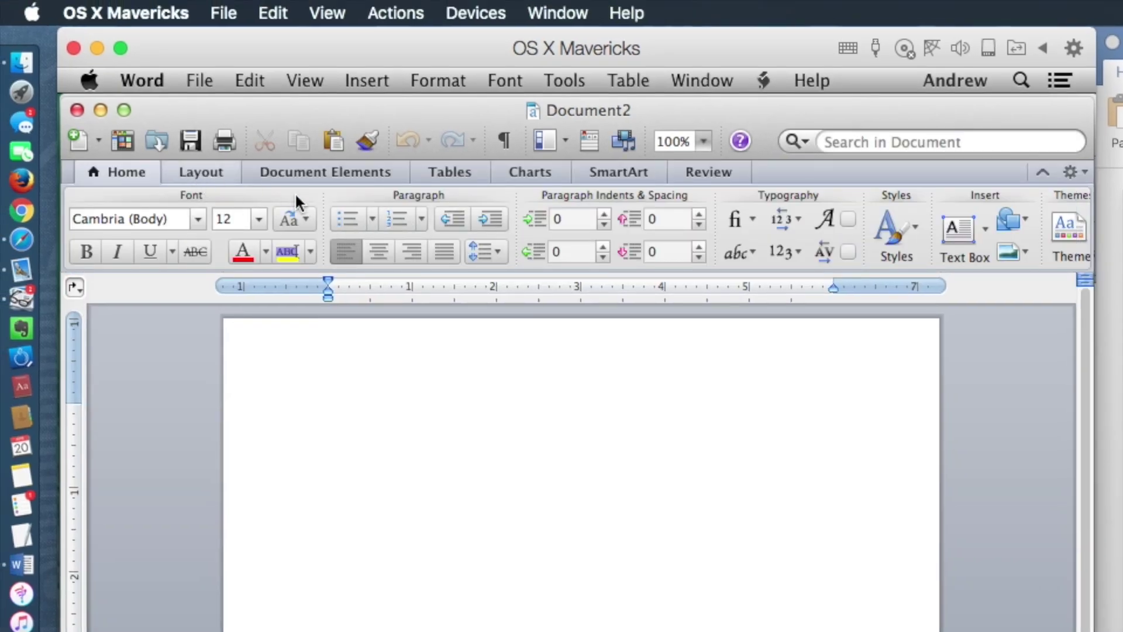
click(1084, 173)
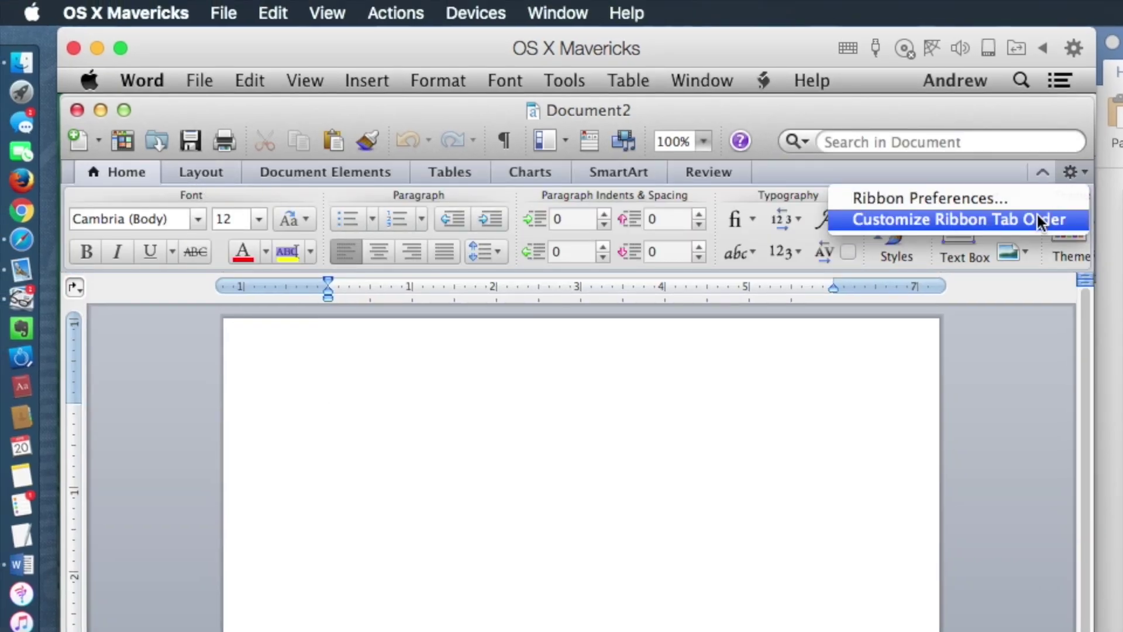
Try dragging the Layout tab in tab customization mode, then click Done, keeping the original order
click(1018, 220)
mouse_move(249, 170)
mouse_down()
mouse_move(804, 172)
mouse_move(258, 184)
mouse_up()
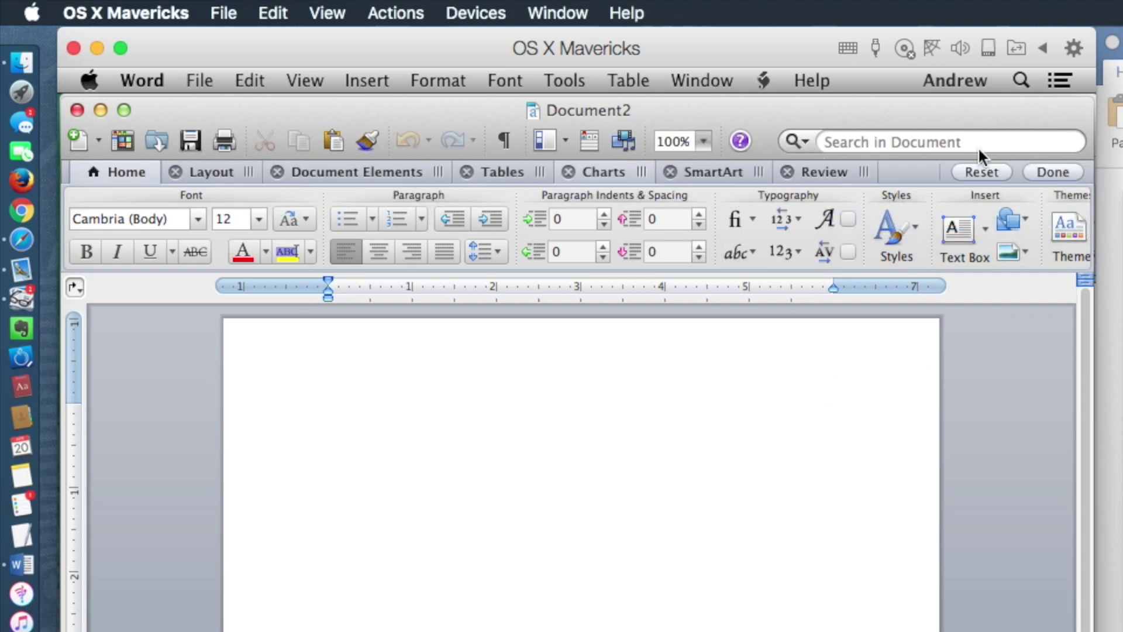
click(469, 201)
click(1044, 167)
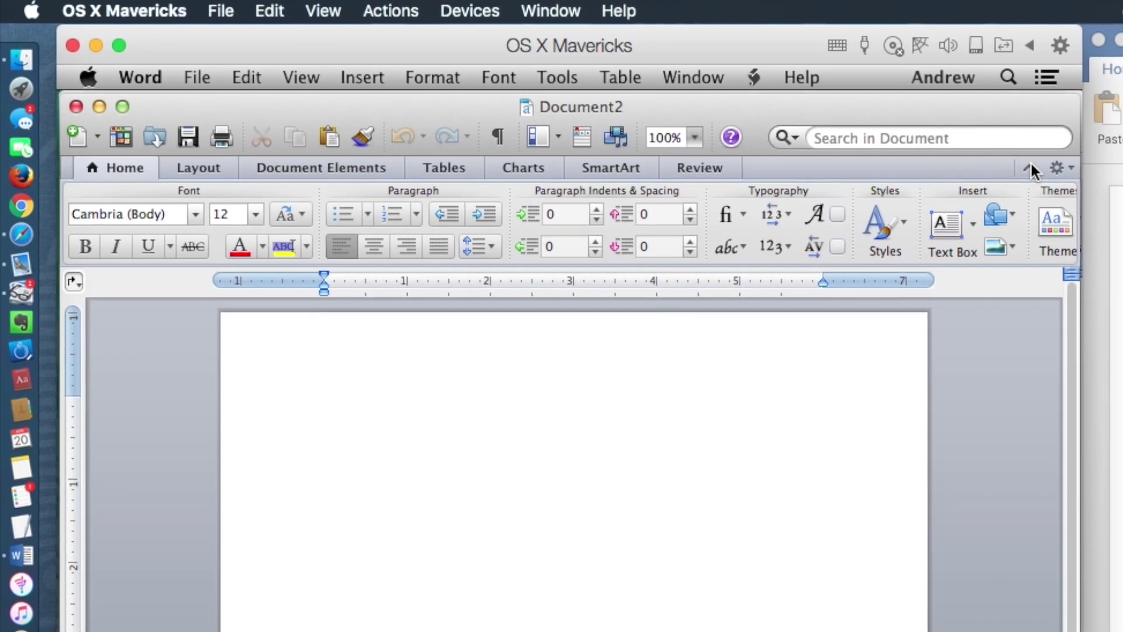
In Ribbon Preferences, toggle the Home tab's Paragraph Indents & Spacing and Typography groups and click OK
click(1053, 169)
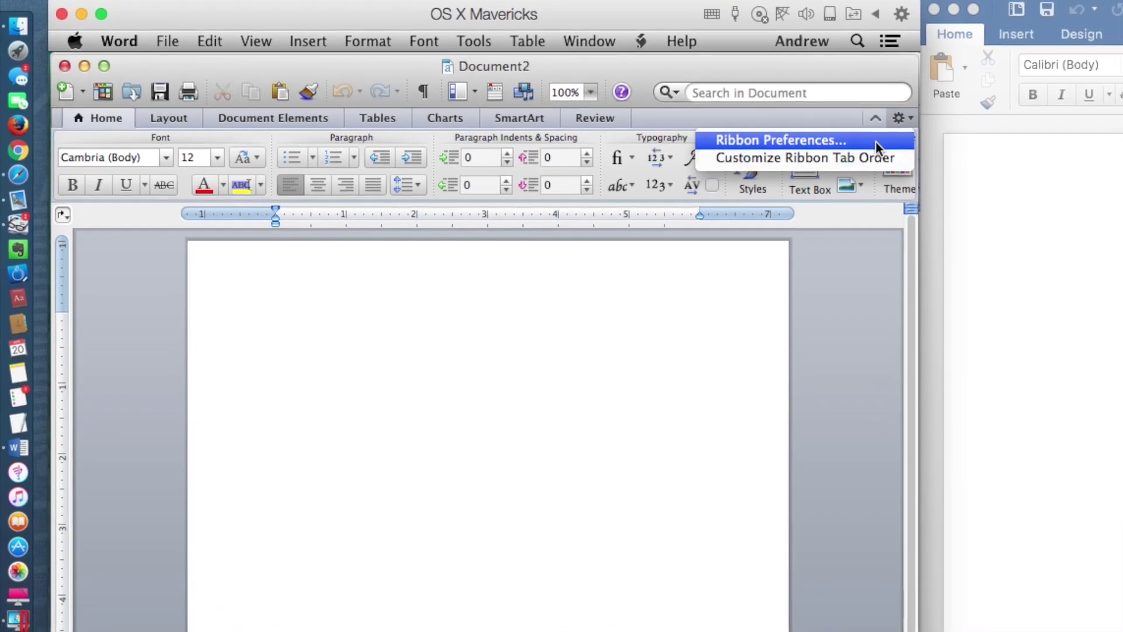
click(915, 155)
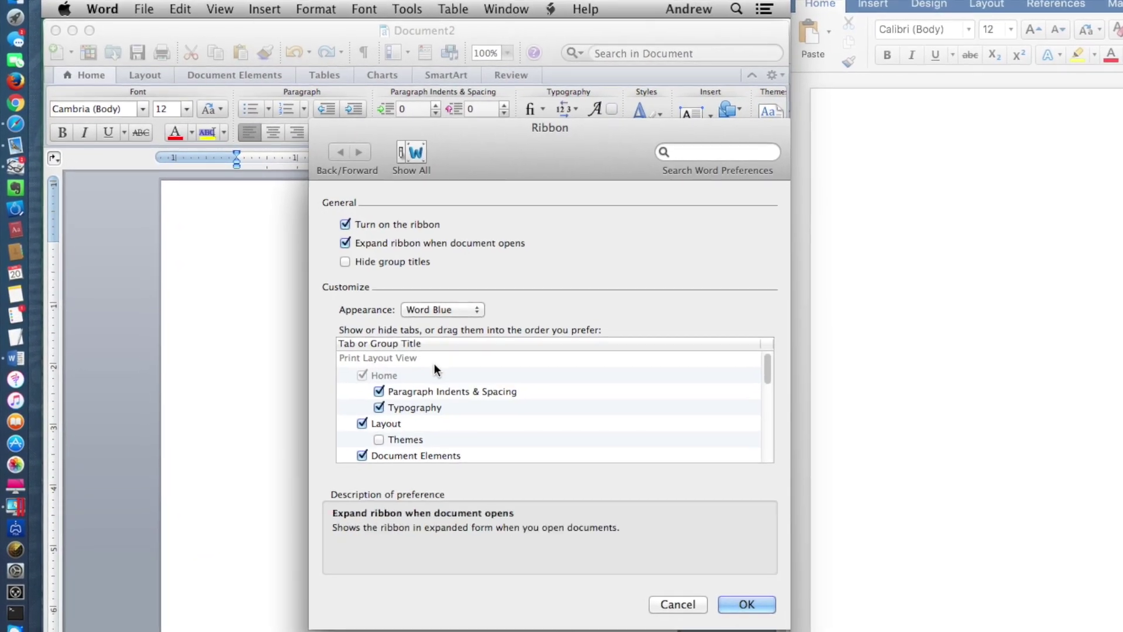
scroll(483, 393, down, 5)
scroll(380, 374, up, 5)
click(379, 391)
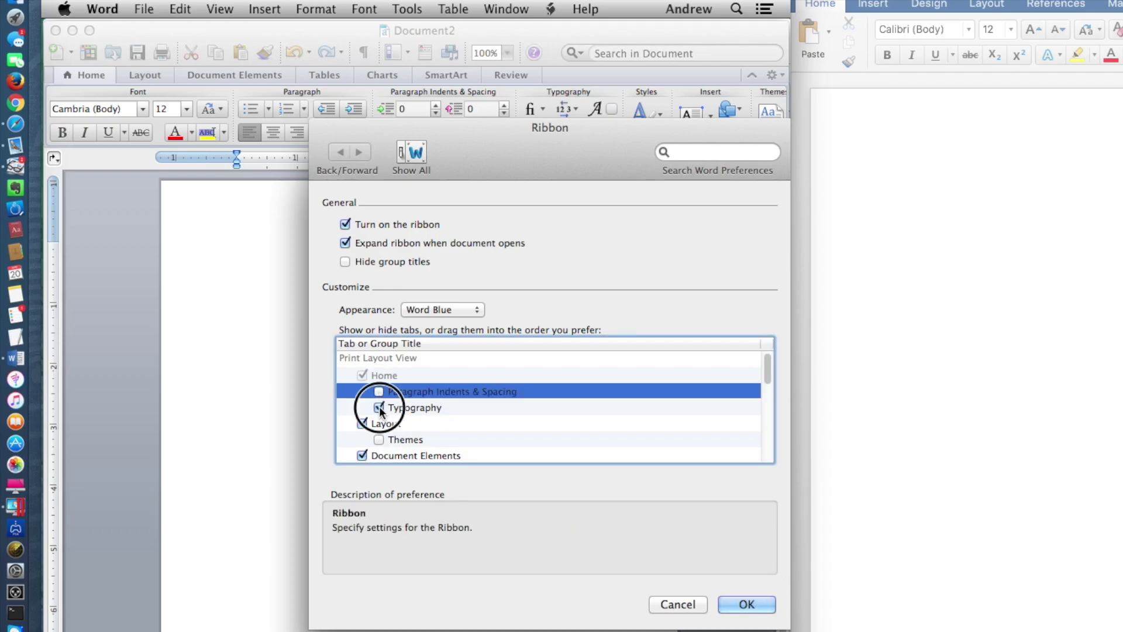
click(379, 406)
click(379, 391)
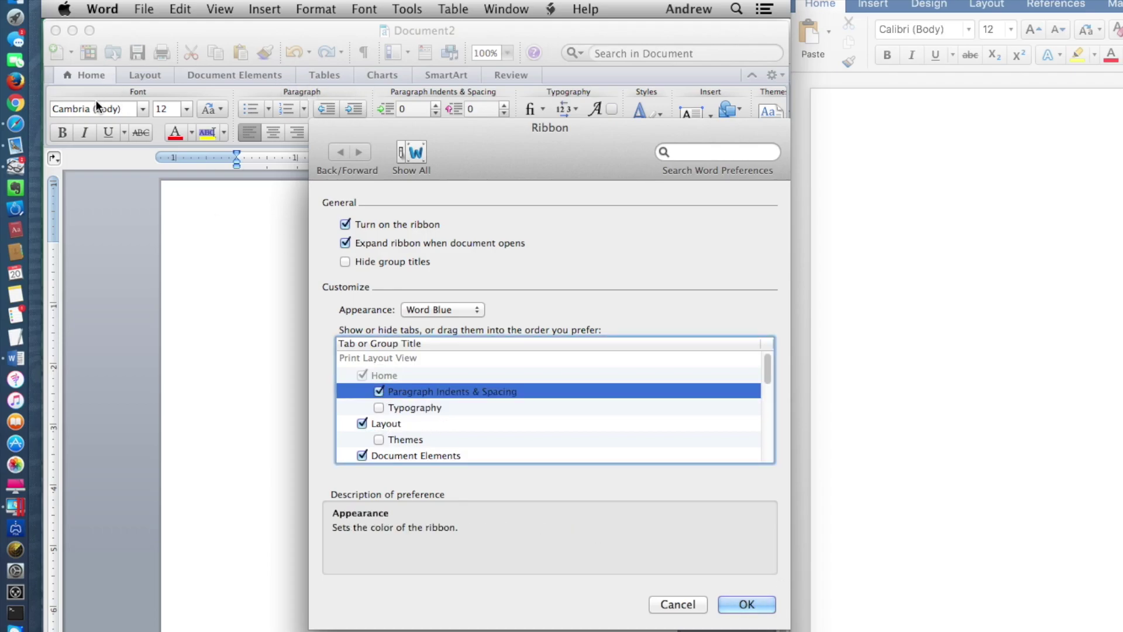
click(379, 391)
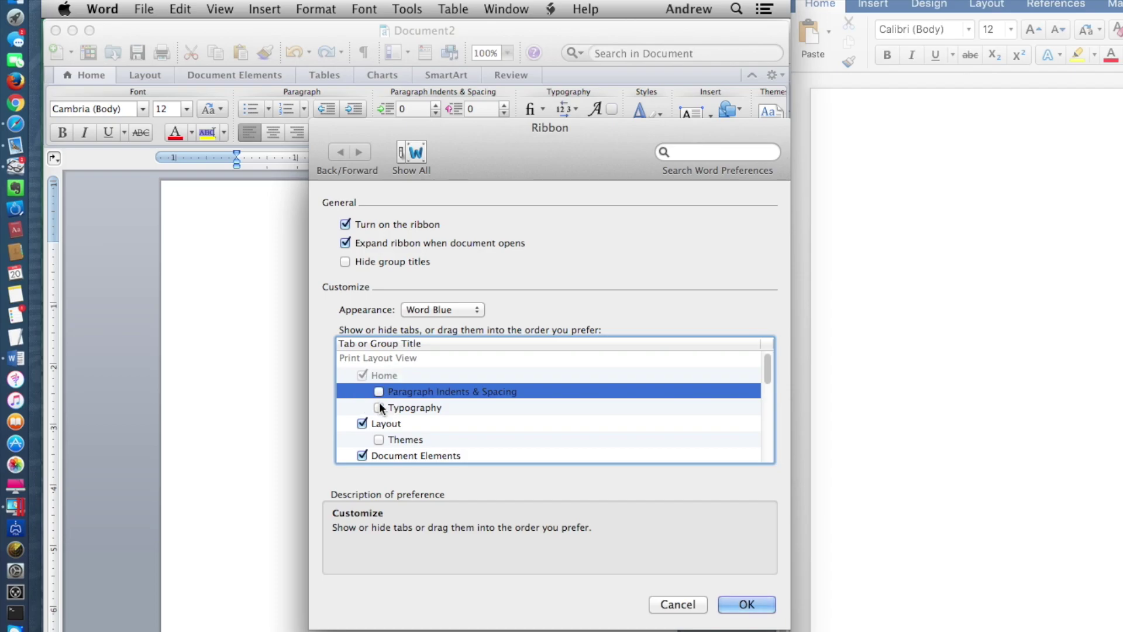
click(378, 407)
click(744, 606)
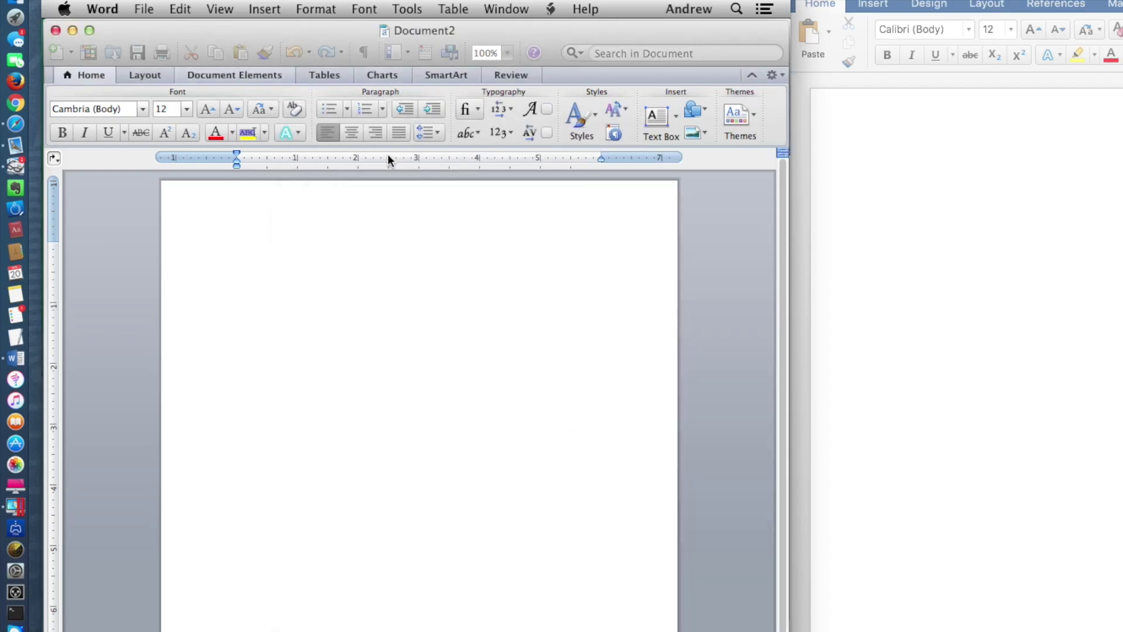
Reopen Ribbon Preferences, enable Paragraph Indents & Spacing, try reordering Typography, and click OK
click(773, 75)
click(664, 93)
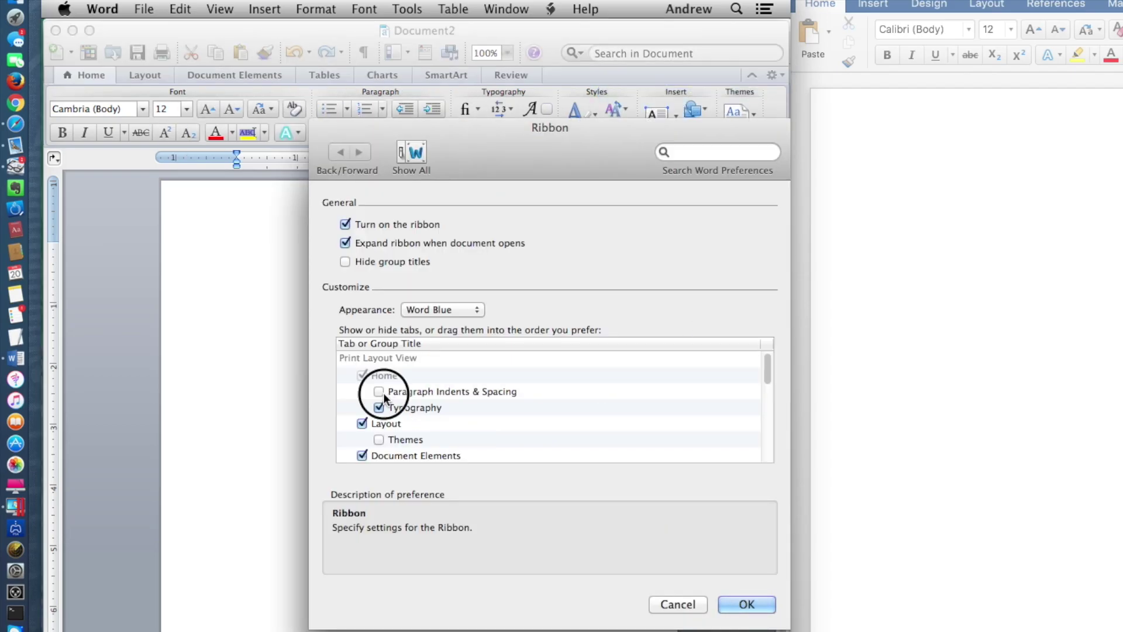
click(379, 391)
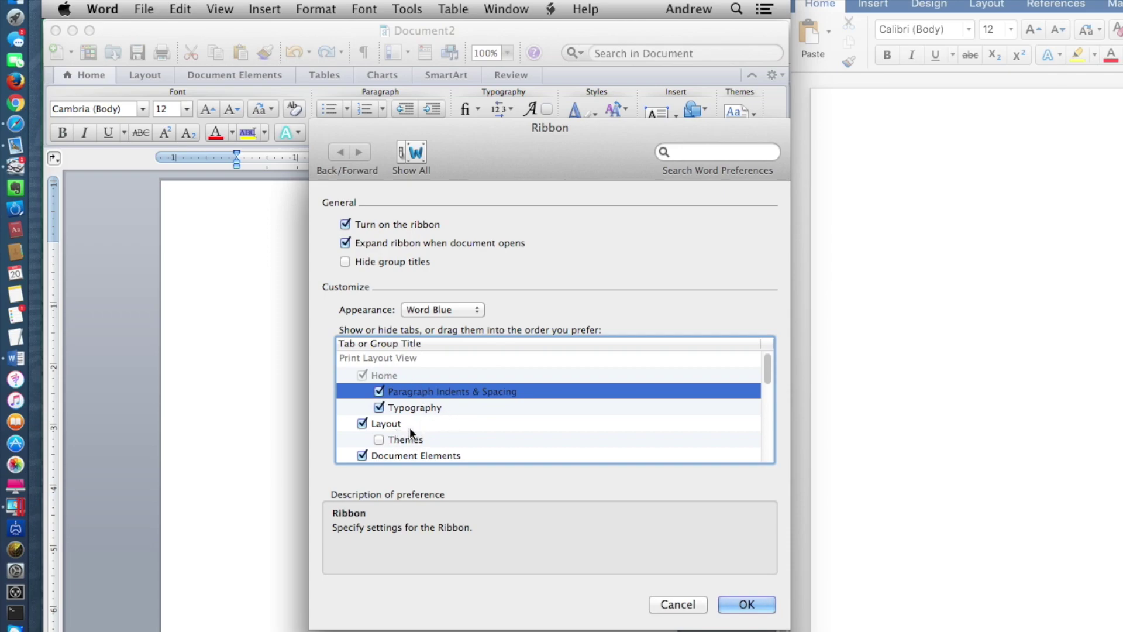
scroll(409, 430, down, 3)
scroll(387, 403, up, 3)
drag(402, 412, 468, 408)
click(745, 603)
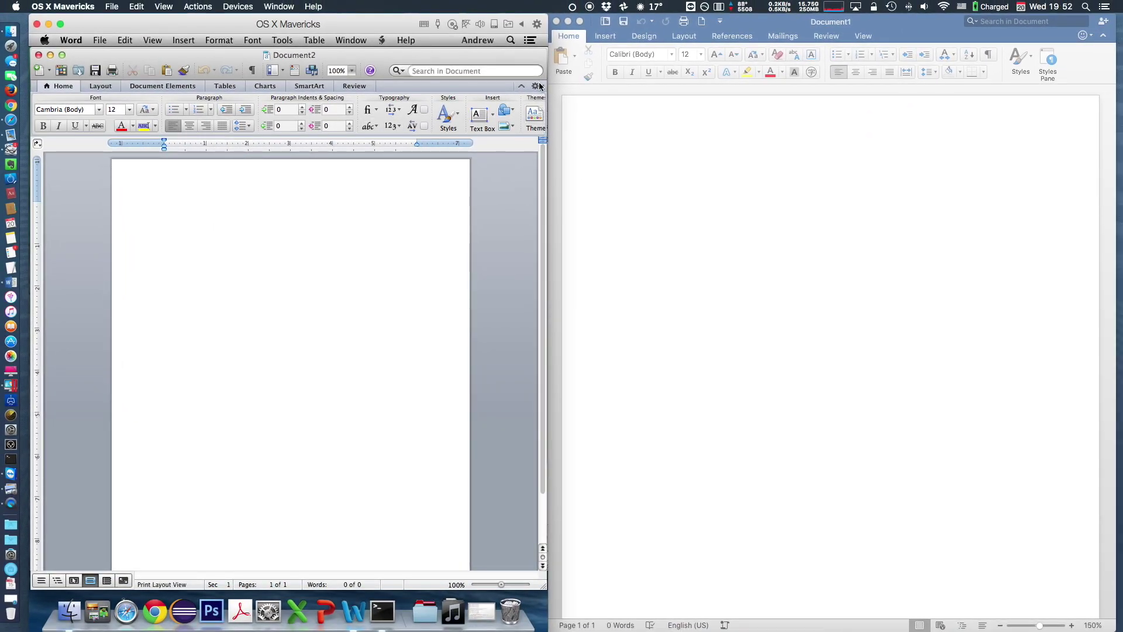
click(916, 26)
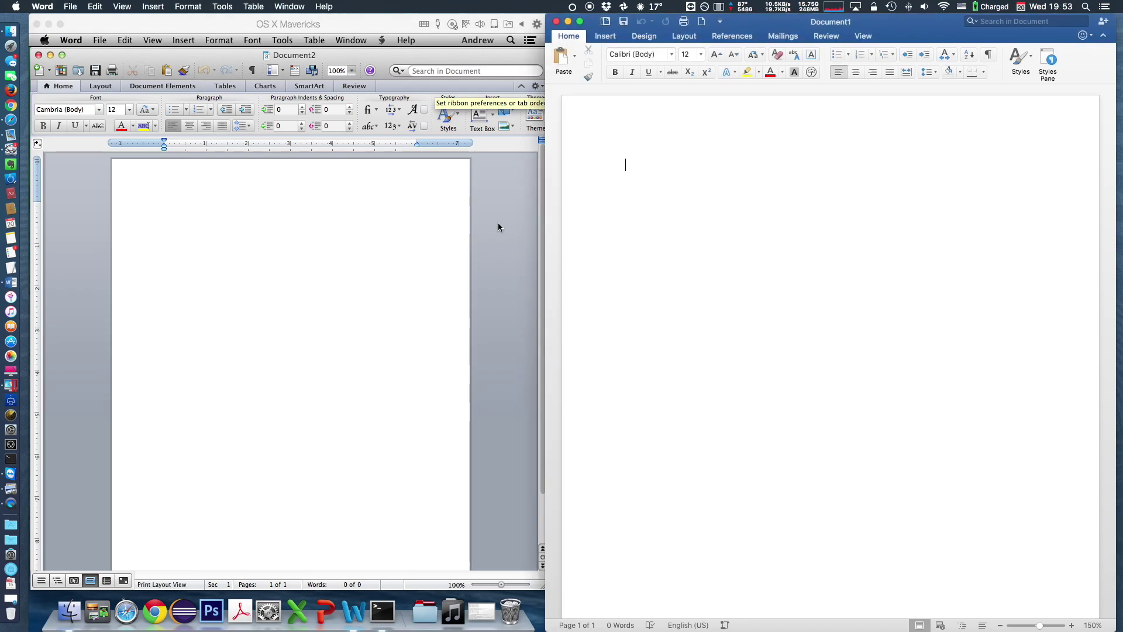
Maximize Word 2016 and open the View pane of Word Preferences via a 'ribbon' search
double_click(657, 22)
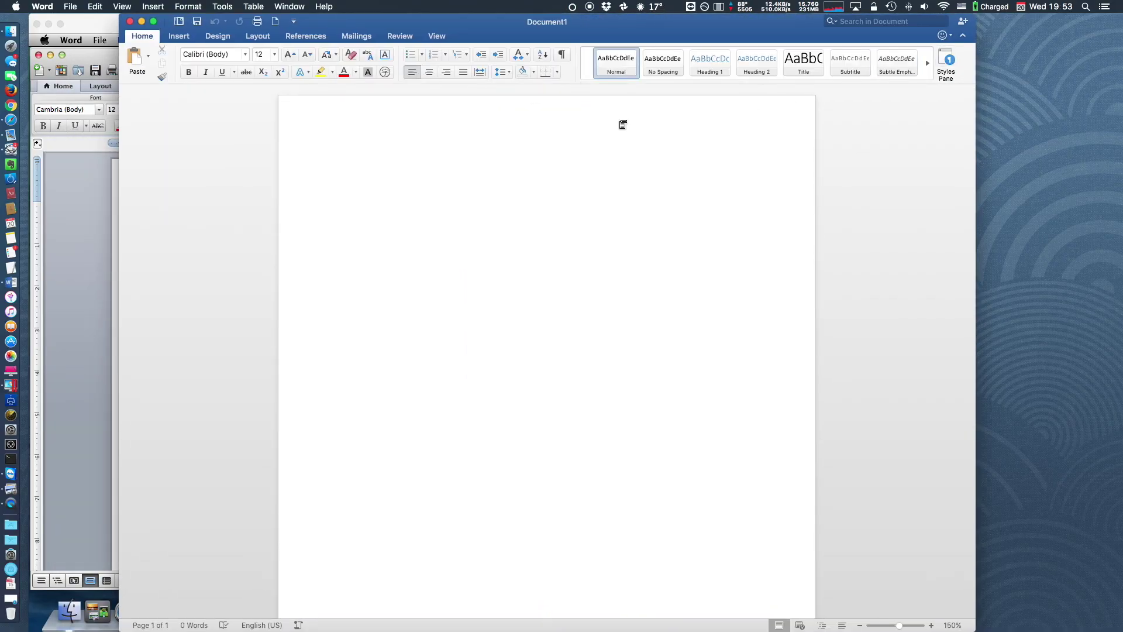
click(44, 6)
click(59, 38)
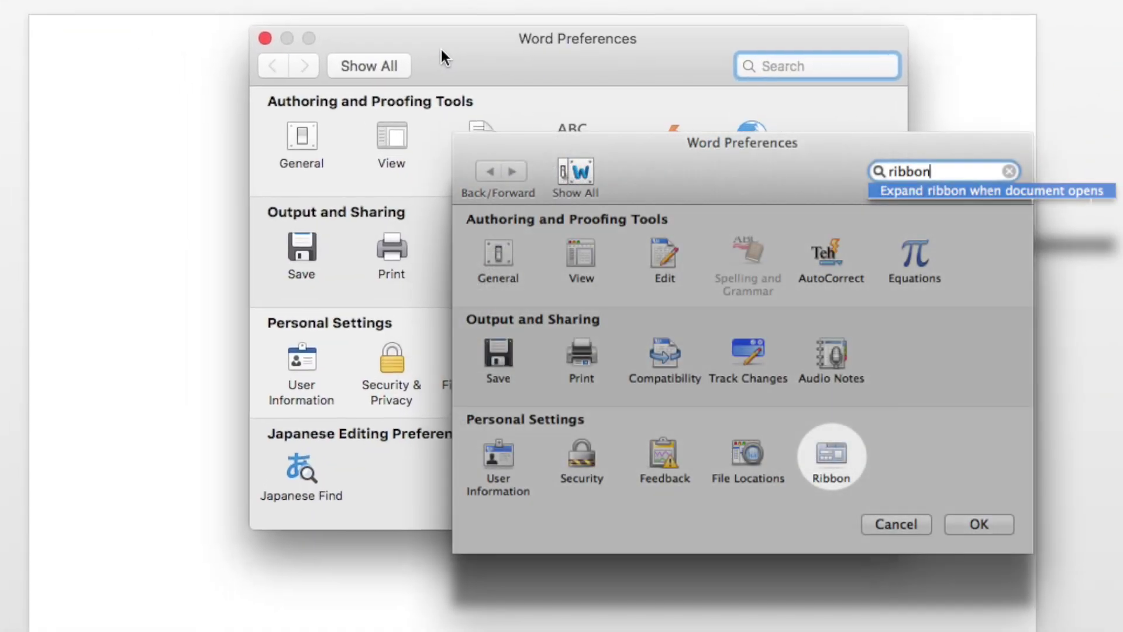
text(ribbon)
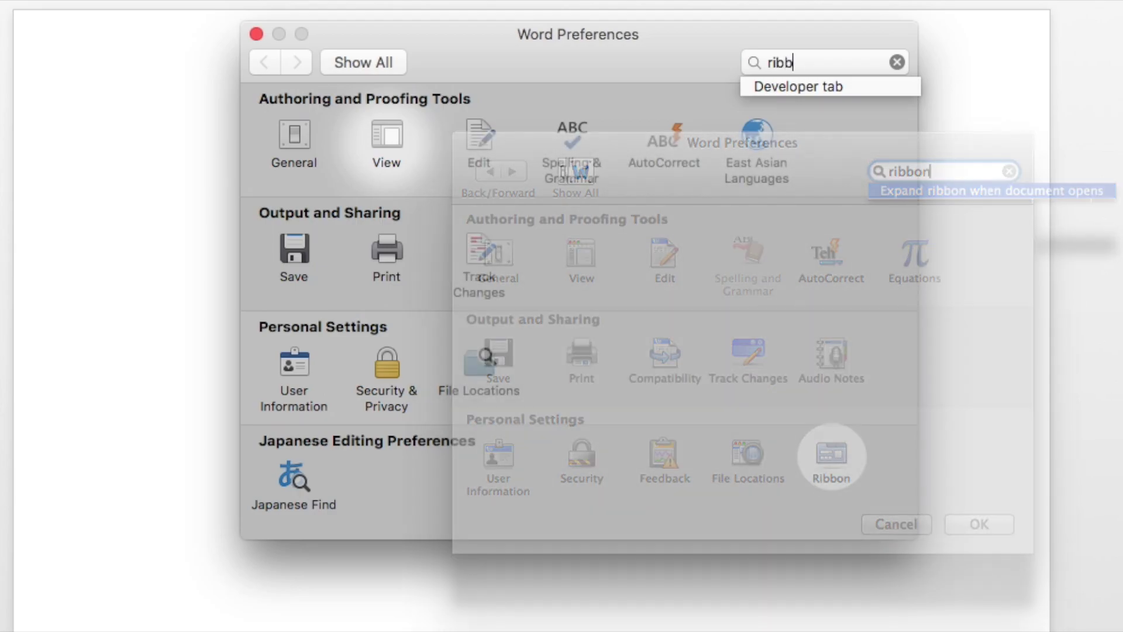
click(389, 147)
click(822, 72)
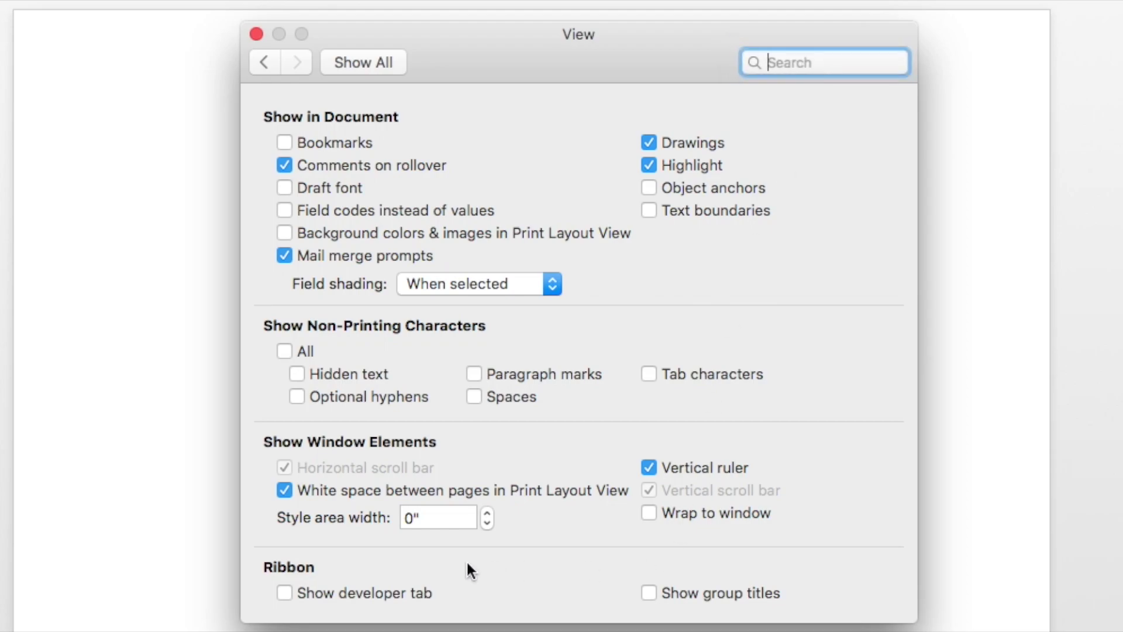
Turn on Show developer tab and Show group titles, then return to the preferences overview
click(395, 592)
click(396, 592)
click(399, 594)
click(680, 593)
click(679, 593)
click(409, 593)
click(408, 592)
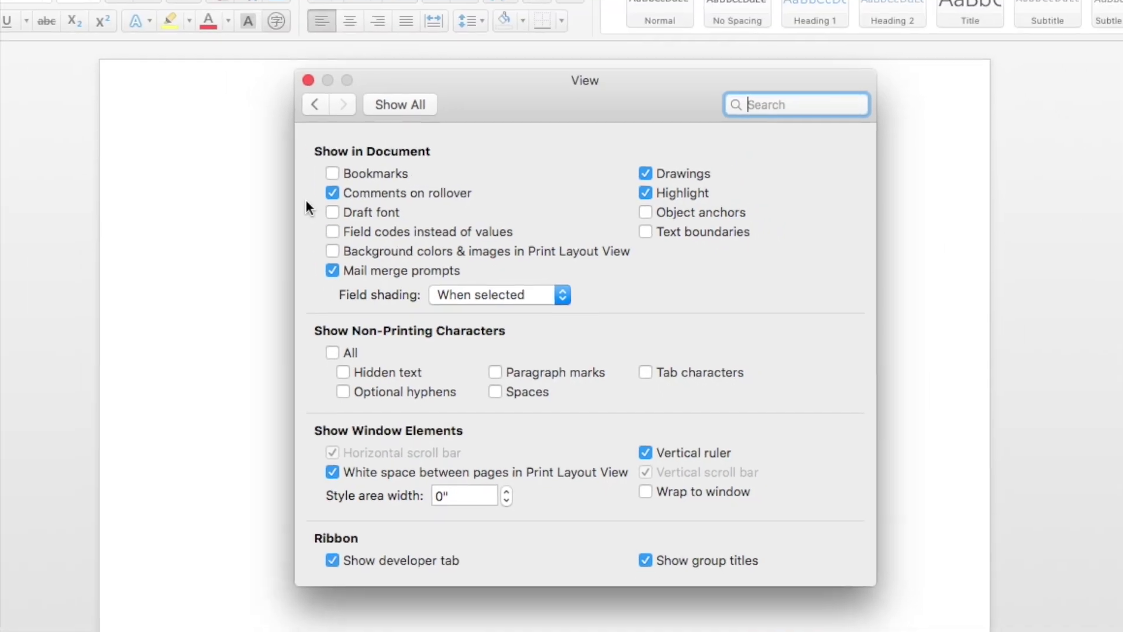
click(339, 62)
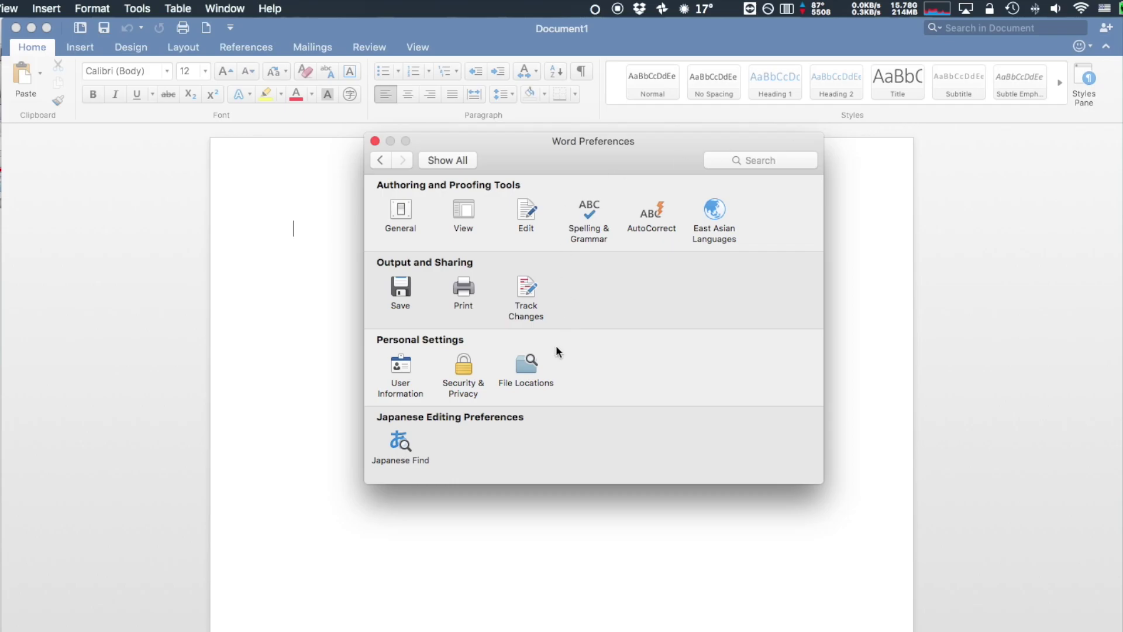
Uncheck Show developer tab and Show group titles in the View preferences
click(463, 212)
click(393, 520)
click(641, 520)
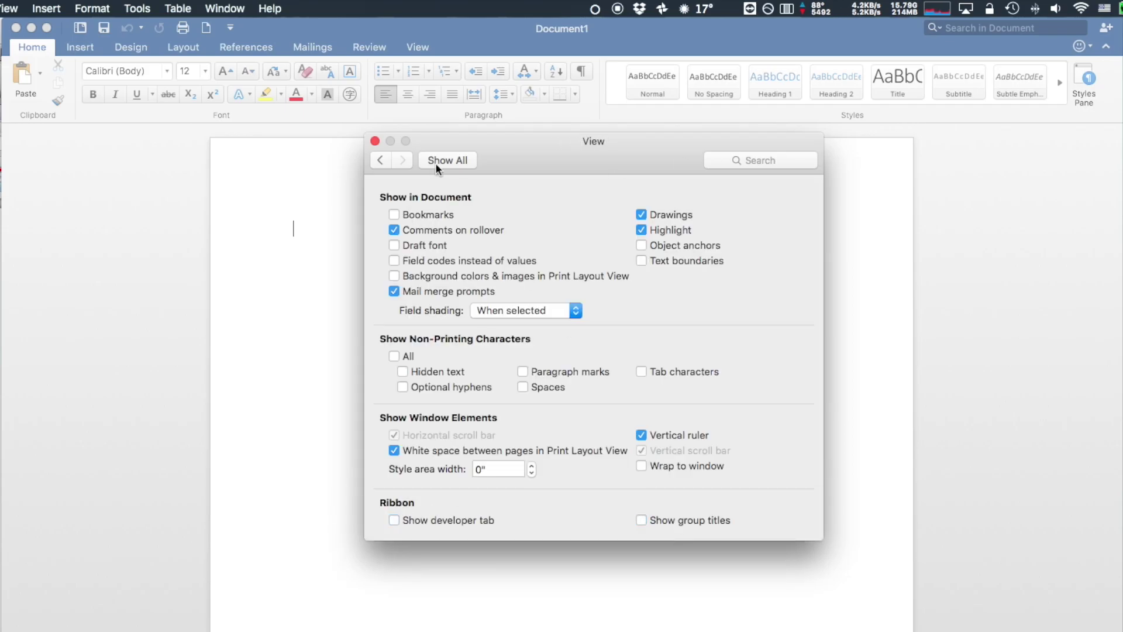
click(433, 161)
Close Preferences, restore Word 2016 to half-screen, and bring the Word 2011 VM forward
drag(511, 145, 530, 202)
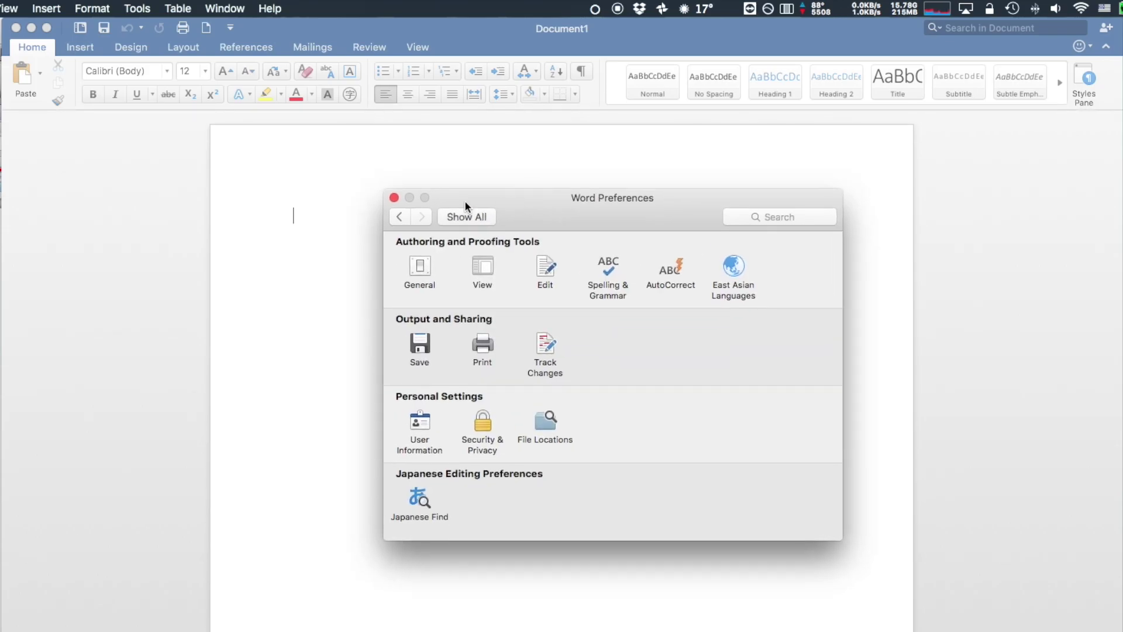
click(394, 197)
double_click(430, 32)
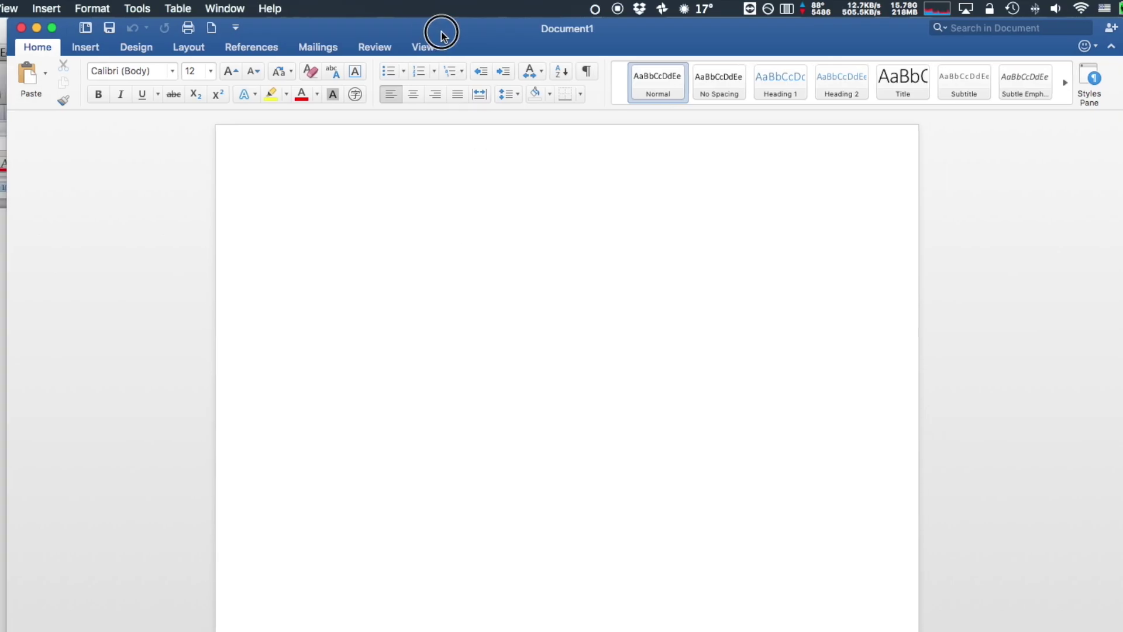
click(327, 311)
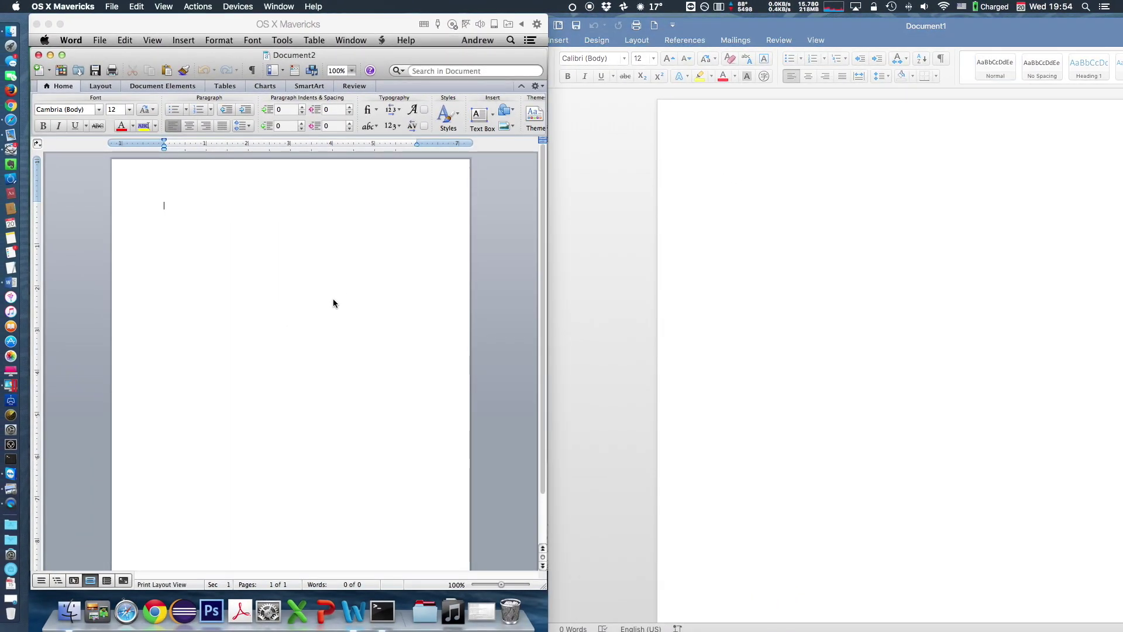